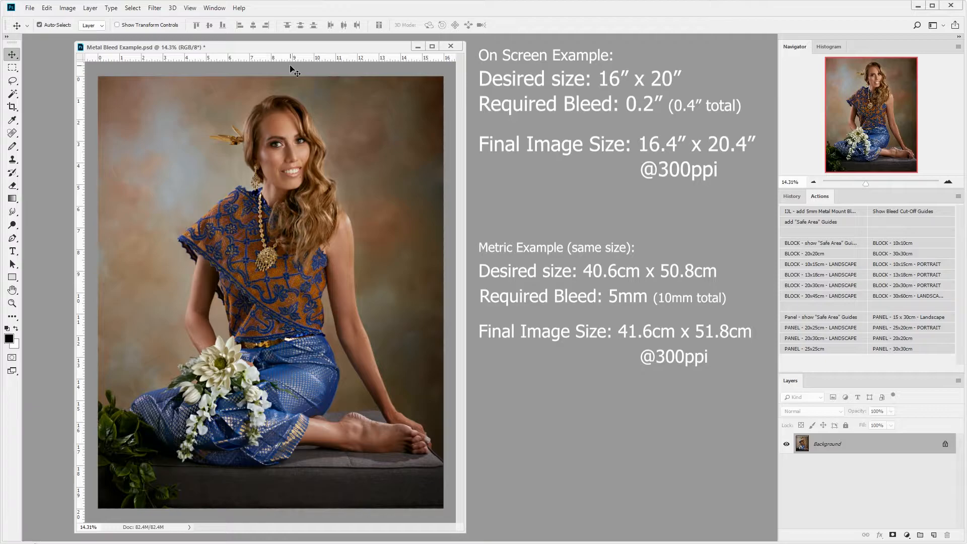
Step: Set up a W x H x Resolution crop with a width of 16.4 in and a height of 20.4 in
{"action": "left_click", "coordinate": [13, 110]}
{"action": "left_click", "coordinate": [59, 26]}
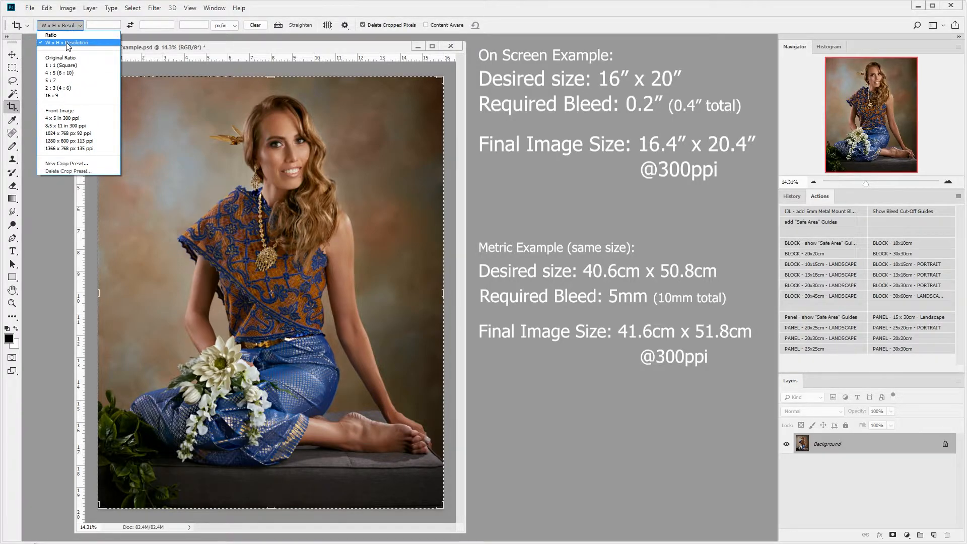
{"action": "left_click", "coordinate": [69, 43]}
{"action": "left_click", "coordinate": [100, 26]}
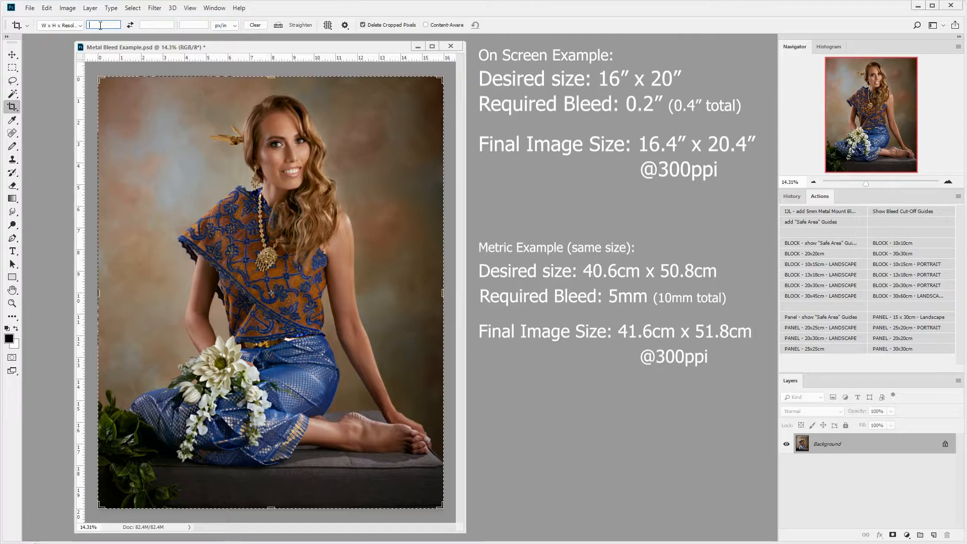
{"action": "type", "text": "16.4"}
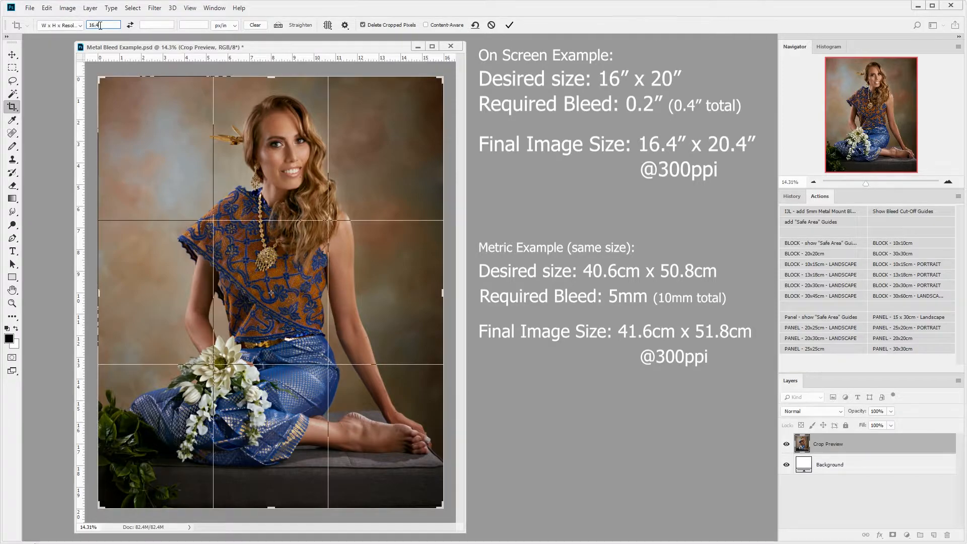
{"action": "key", "text": "Tab"}
{"action": "type", "text": "20.4"}
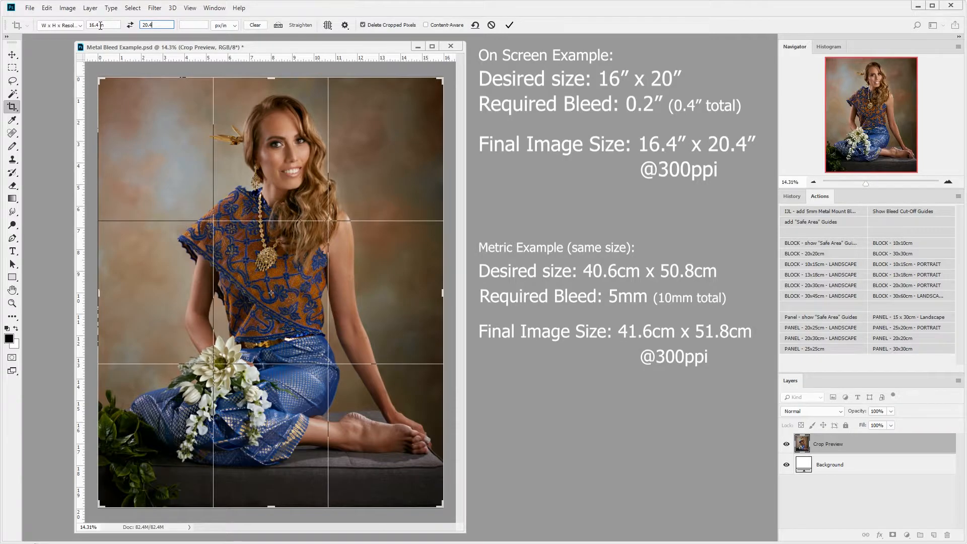
Step: Set the crop resolution to 300 px/in and apply the crop to the portrait
{"action": "key", "text": "Tab"}
{"action": "left_click", "coordinate": [232, 27]}
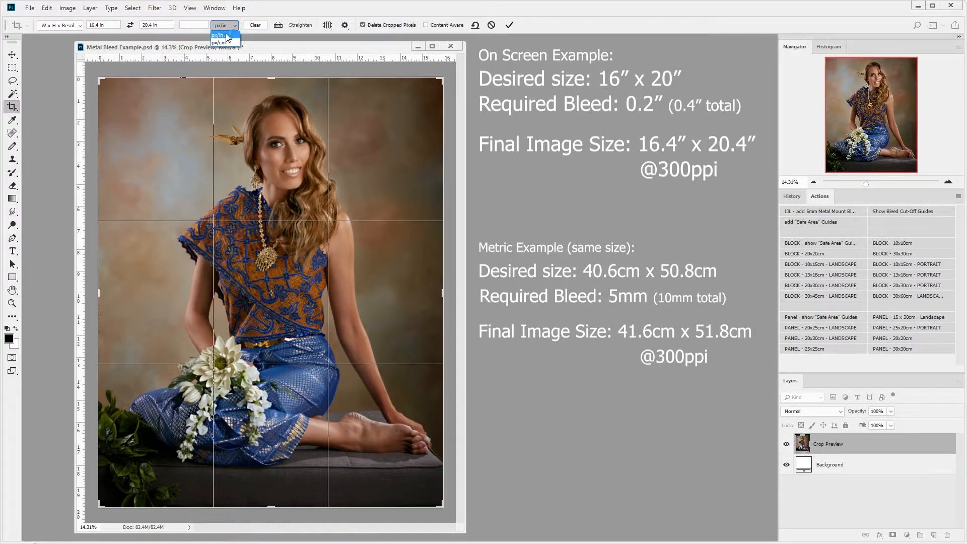
{"action": "left_click", "coordinate": [227, 36]}
{"action": "left_click", "coordinate": [195, 25]}
{"action": "type", "text": "300"}
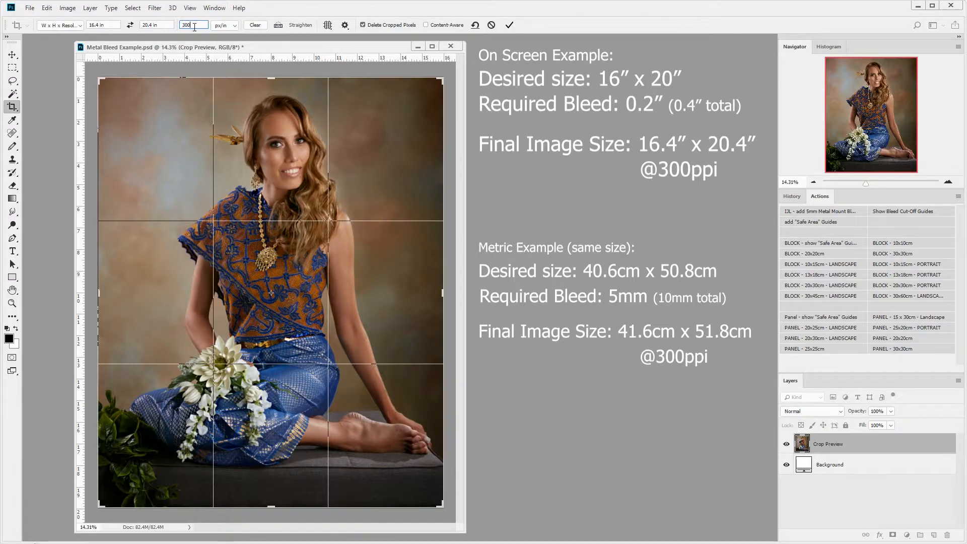
{"action": "left_click", "coordinate": [510, 25]}
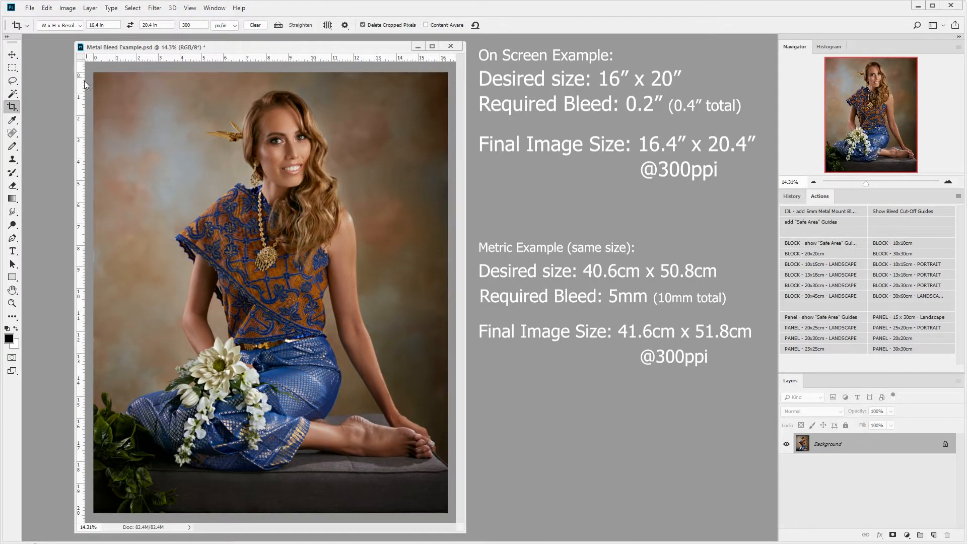
Step: Check the cropped portrait's width, height and resolution in the Image Size dialog without changing them
{"action": "left_click", "coordinate": [12, 55]}
{"action": "right_click", "coordinate": [237, 48]}
{"action": "left_click", "coordinate": [272, 63]}
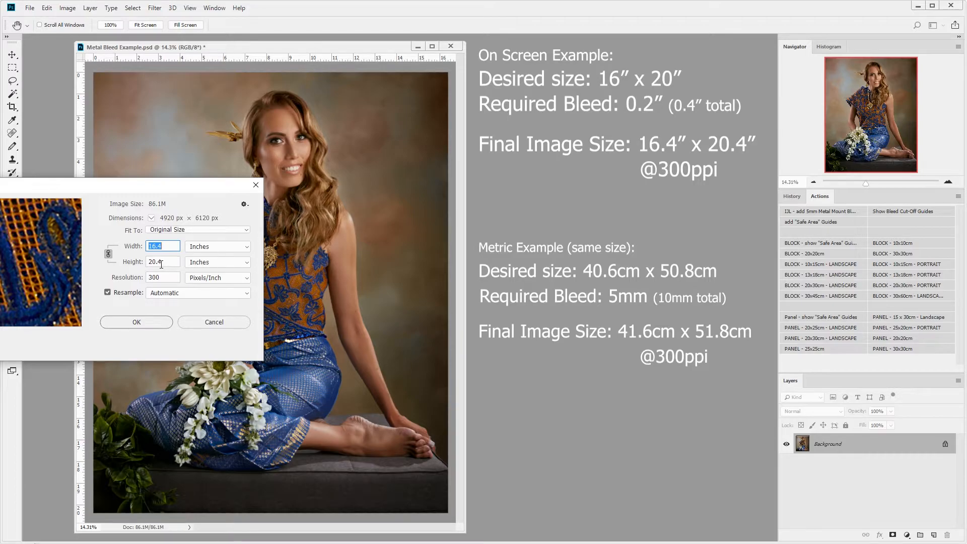
{"action": "left_click", "coordinate": [201, 322]}
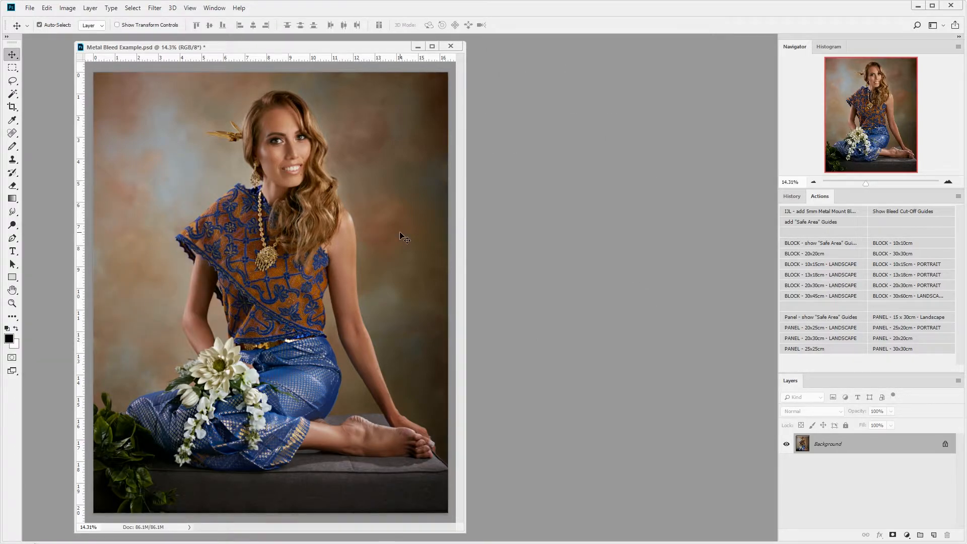
{"action": "left_click", "coordinate": [11, 106]}
{"action": "left_click", "coordinate": [60, 25]}
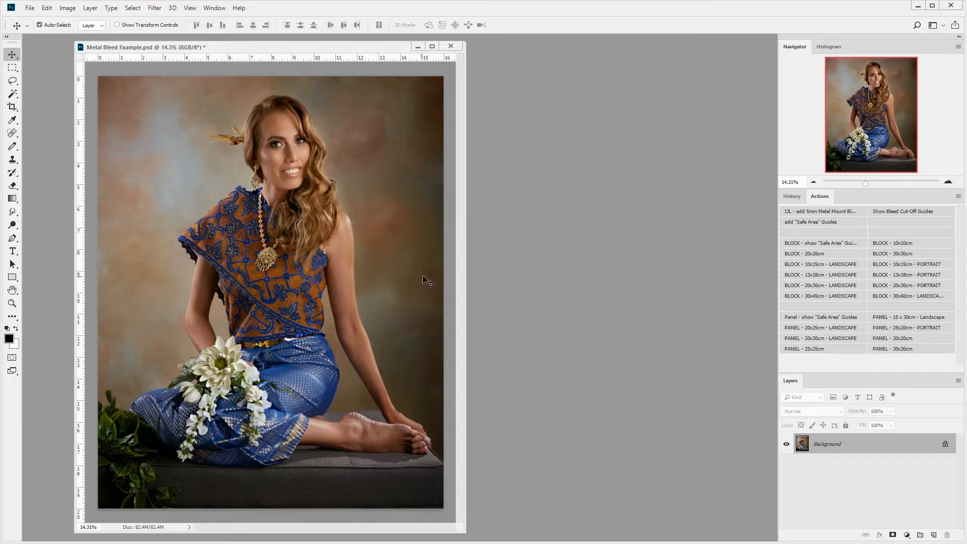
Step: Run the 5mm metal mount bleed action, scale the image copy to about 102.5% to fill the enlarged canvas, and flatten it
{"action": "left_click", "coordinate": [814, 209]}
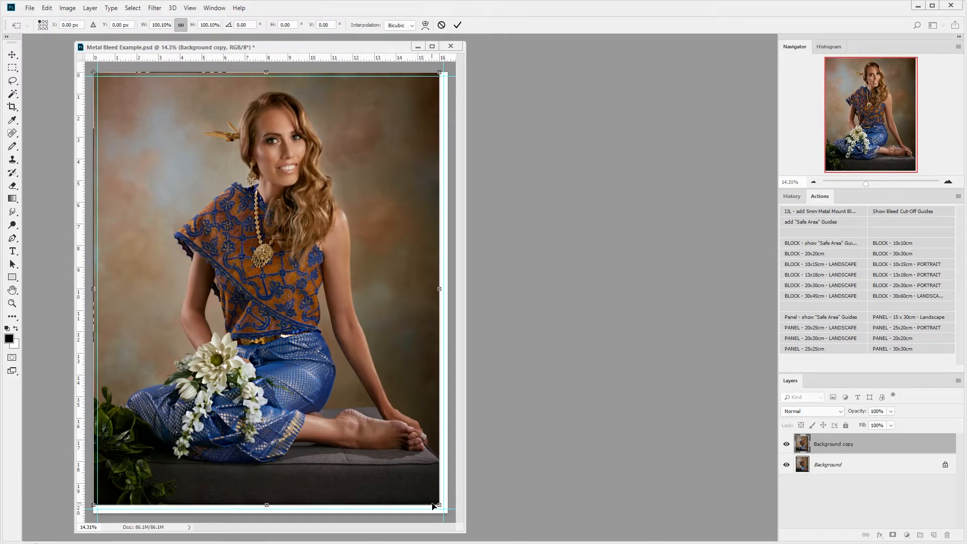
{"action": "left_click_drag", "start_coordinate": [436, 501], "coordinate": [448, 512]}
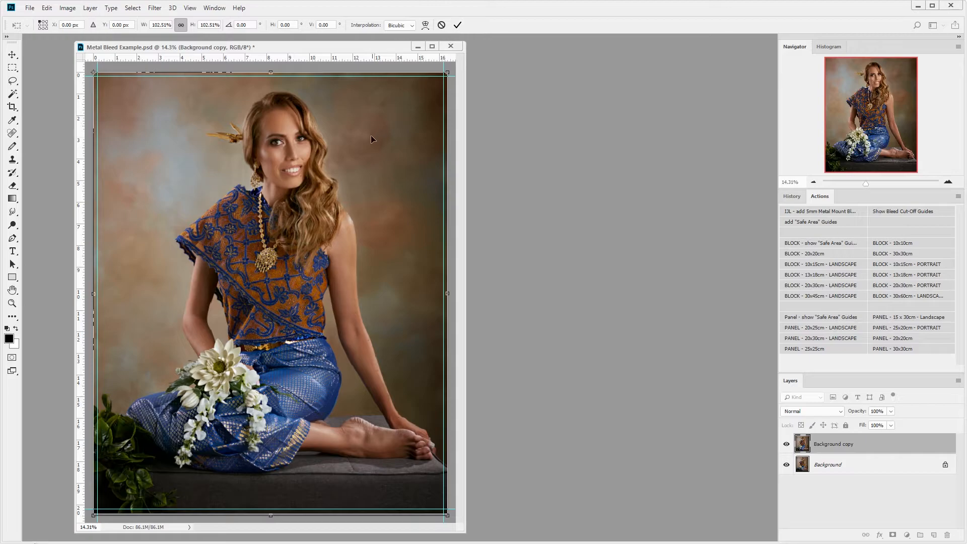
{"action": "key", "text": "Return"}
{"action": "key", "text": "ctrl+e"}
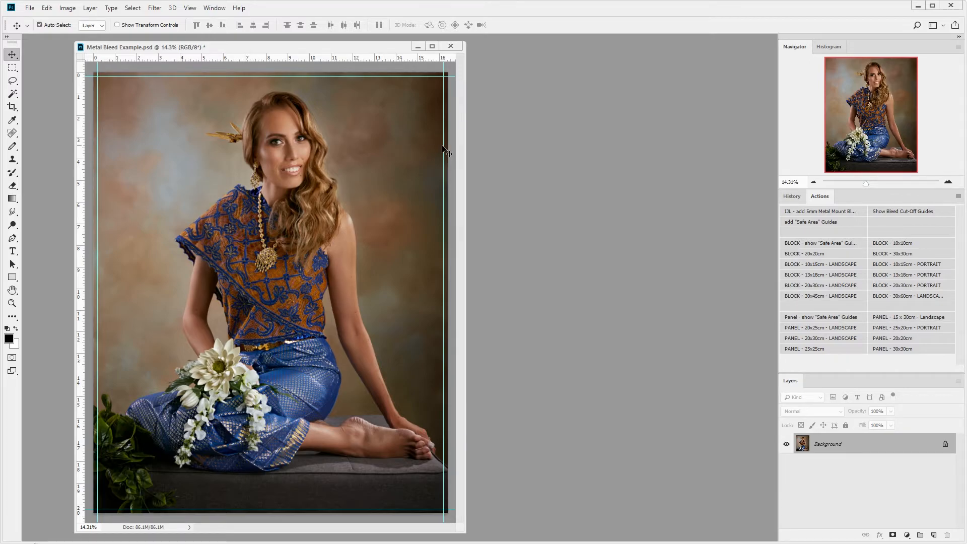
Step: Add the "Safe Area" guides and place the white "My Logo" text inside them near the portrait's lower-right corner
{"action": "left_click", "coordinate": [810, 222]}
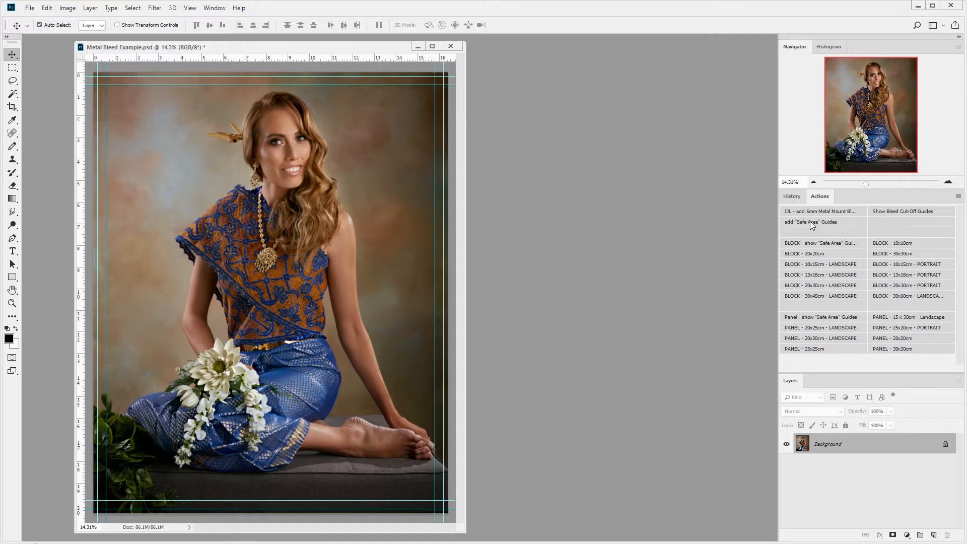
{"action": "left_click", "coordinate": [595, 543]}
{"action": "mouse_move", "coordinate": [424, 482]}
{"action": "left_mouse_down"}
{"action": "mouse_move", "coordinate": [449, 488]}
{"action": "mouse_move", "coordinate": [397, 466]}
{"action": "mouse_move", "coordinate": [420, 475]}
{"action": "left_mouse_up"}
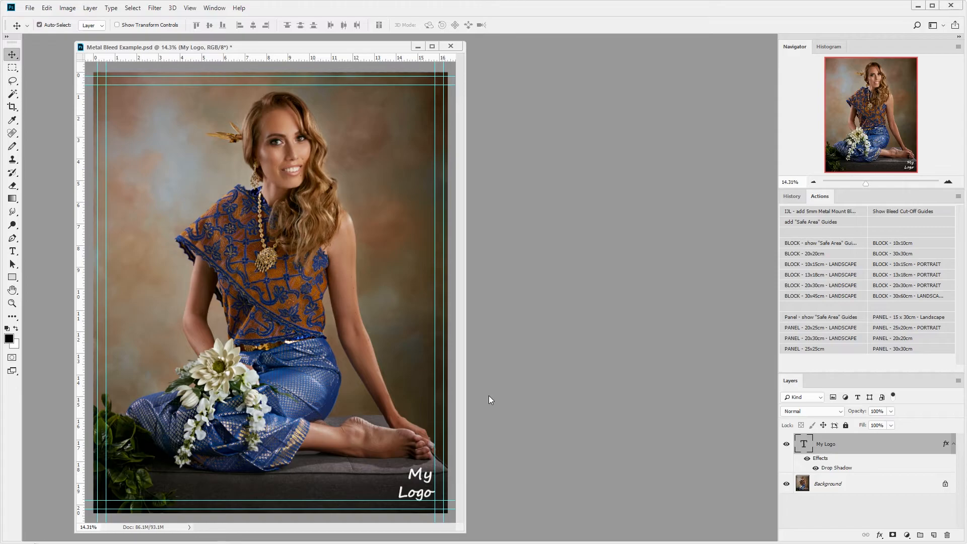
Step: Revert the document to its history state before the bleed, guides and logo were added
{"action": "left_click", "coordinate": [792, 196]}
{"action": "left_click", "coordinate": [790, 212]}
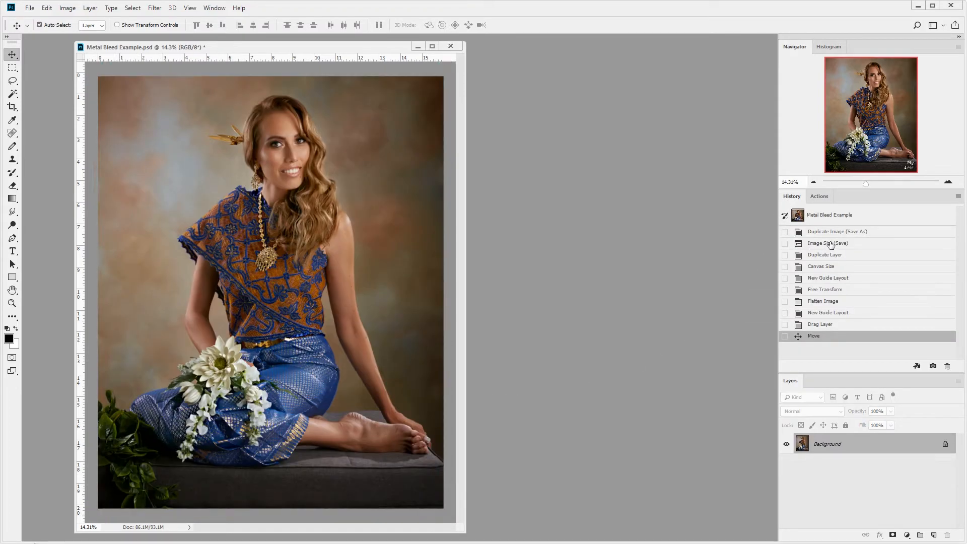
{"action": "left_click", "coordinate": [819, 196]}
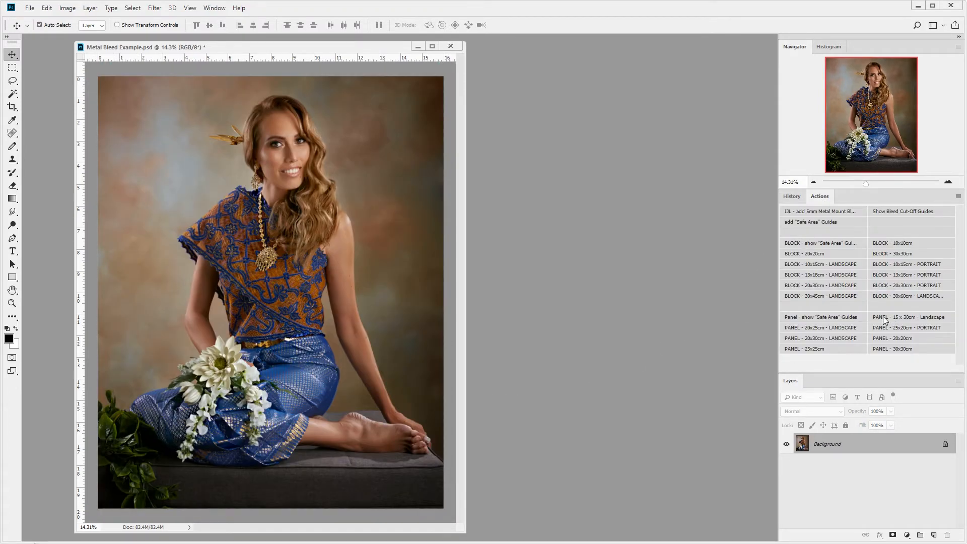
Step: Run the BLOCK - 20x30cm - PORTRAIT action and apply its 8.11 x 12.047 in crop, enlarged to the image's full height and framed around the woman
{"action": "left_click", "coordinate": [901, 286]}
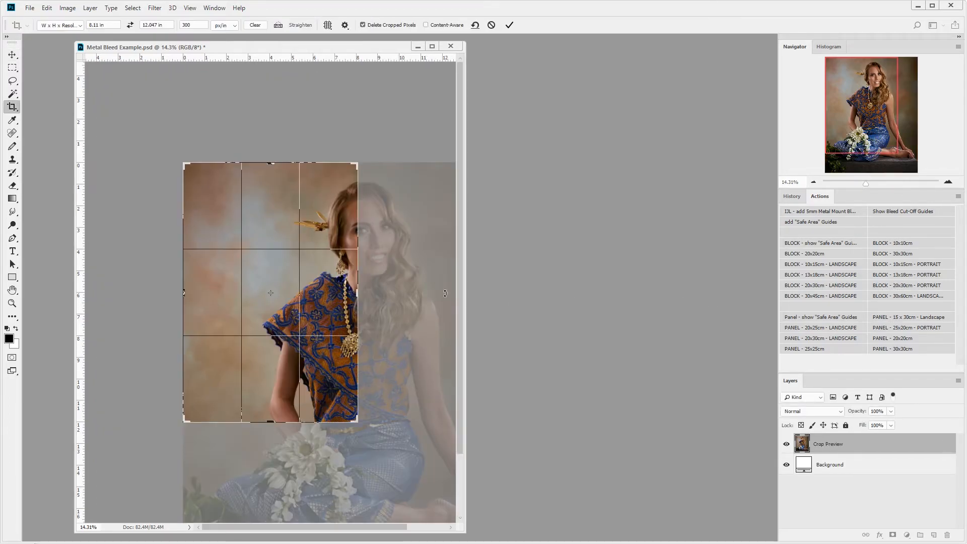
{"action": "left_click_drag", "start_coordinate": [320, 365], "coordinate": [321, 305]}
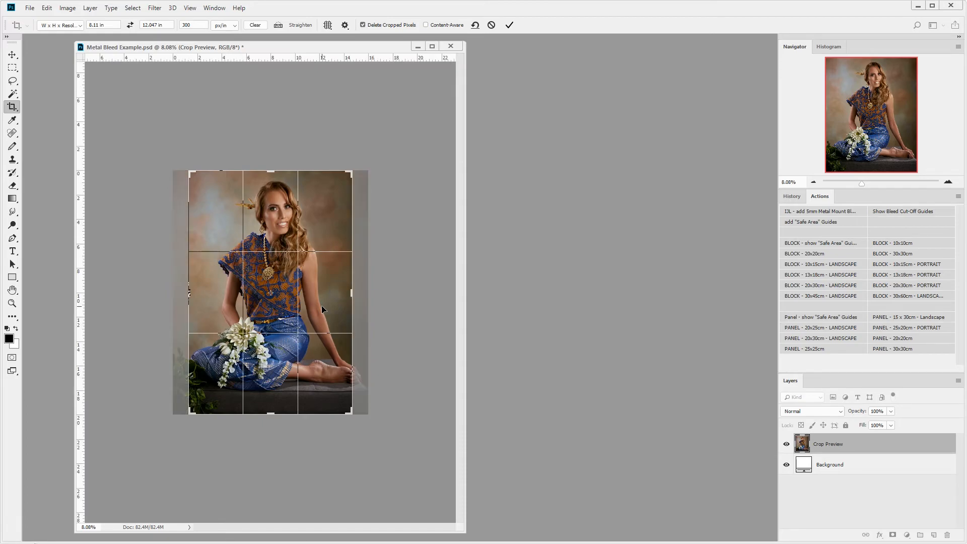
{"action": "left_click", "coordinate": [510, 26]}
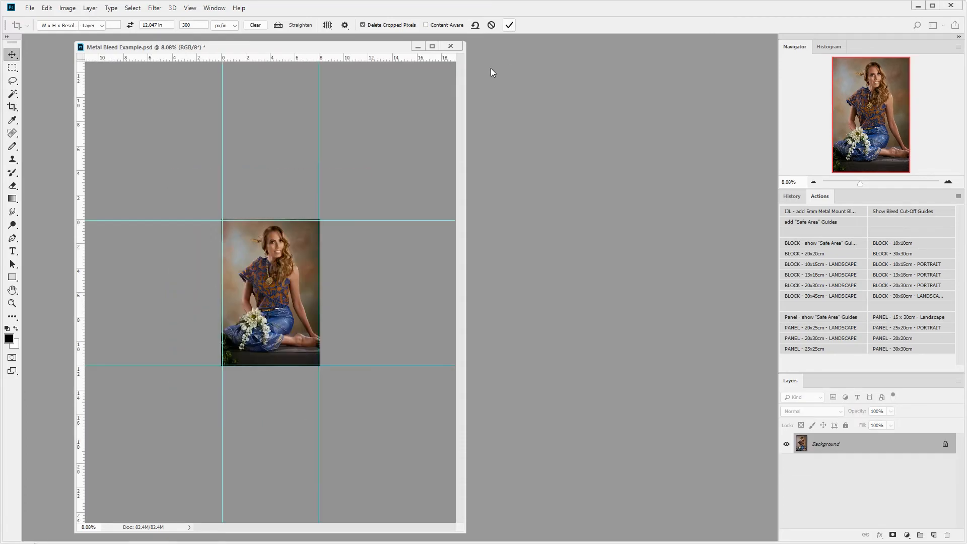
{"action": "scroll", "coordinate": [283, 313], "scroll_direction": "up", "scroll_amount": 1}
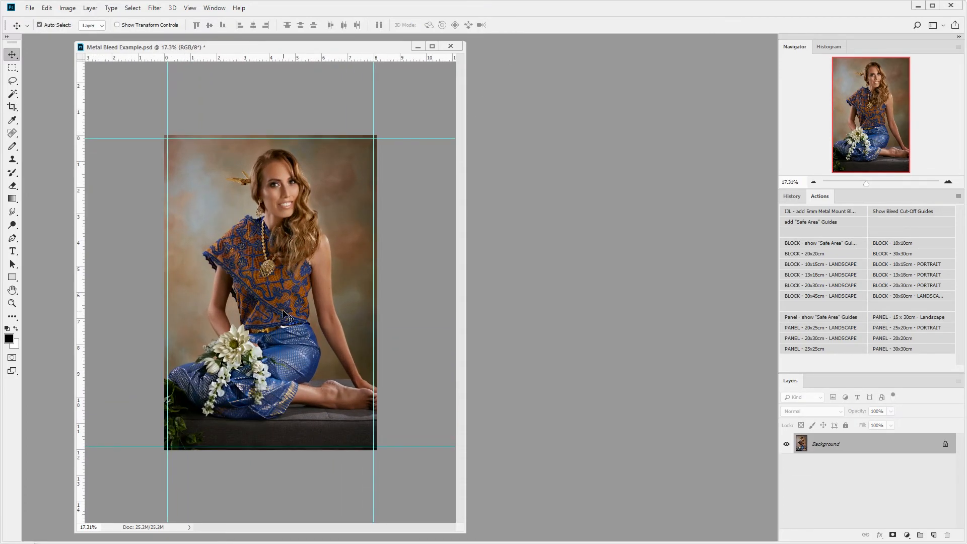
{"action": "scroll", "coordinate": [277, 316], "scroll_direction": "up", "scroll_amount": 1}
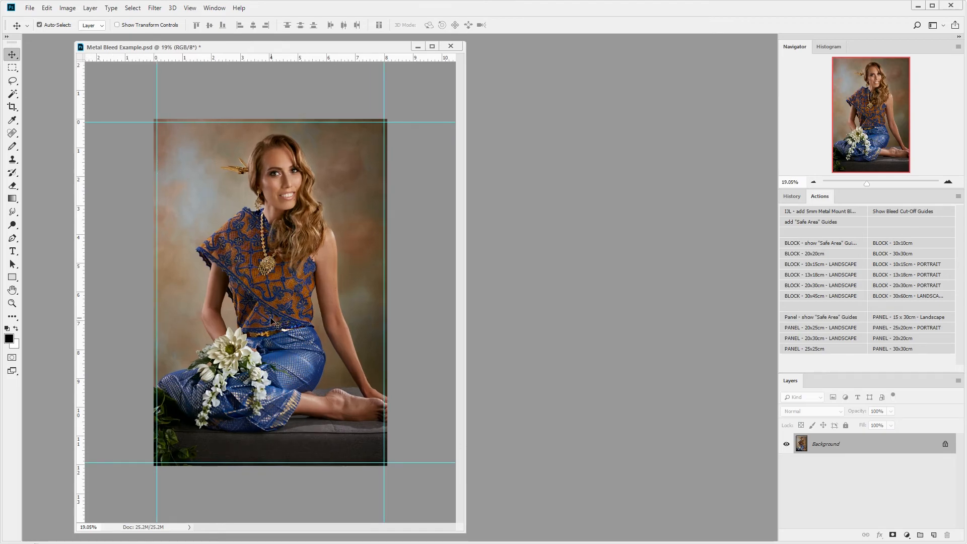